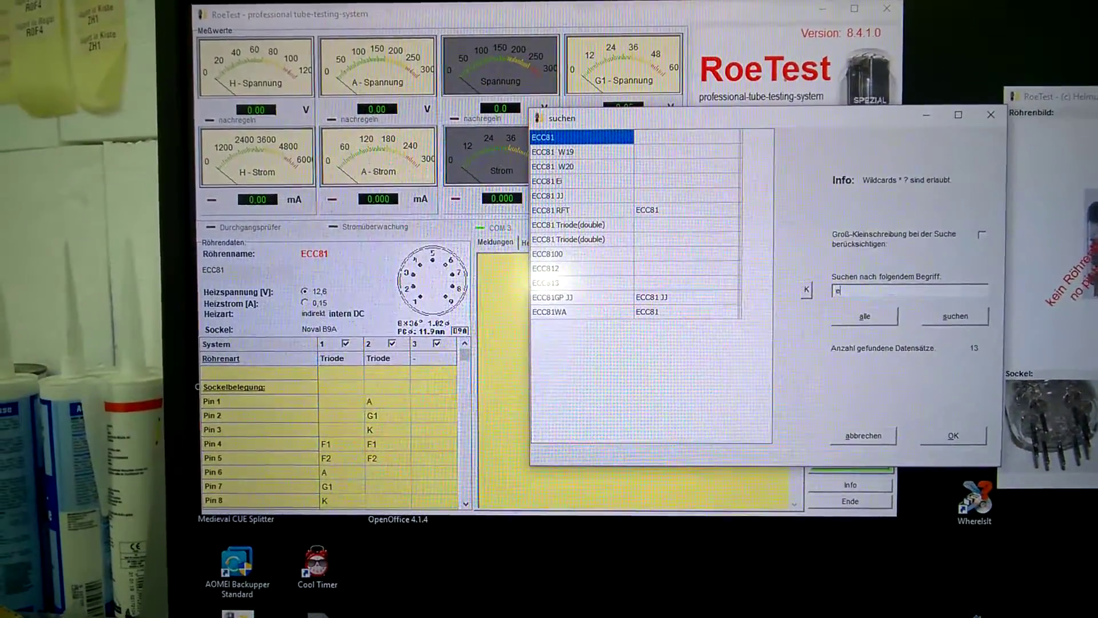
text(80cf)
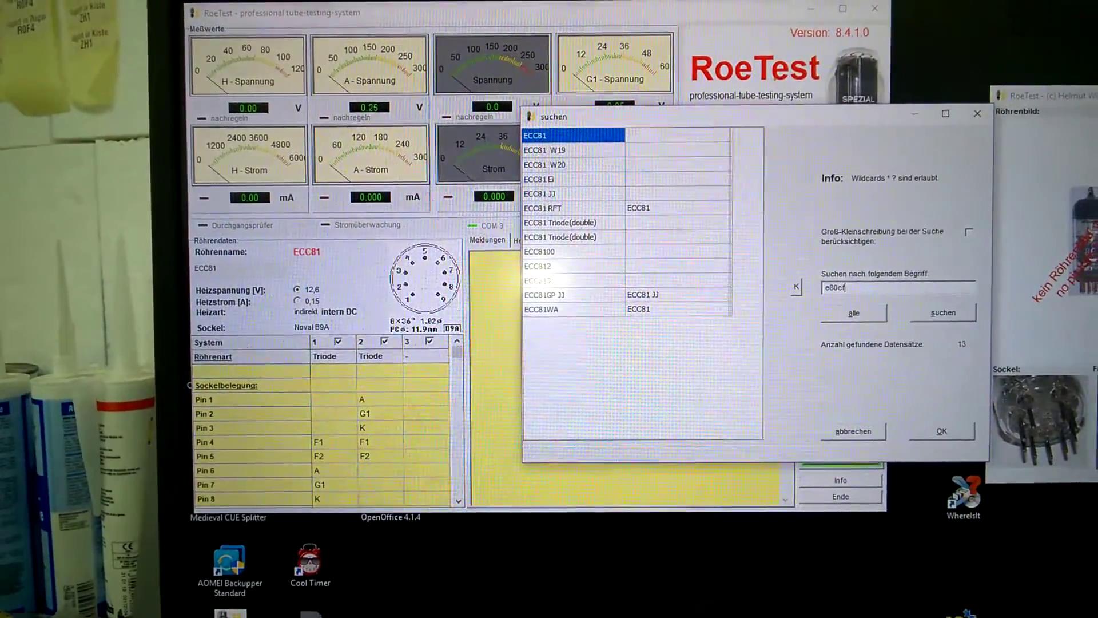
text(*)
Step: Run the 'e80cf*' search to narrow the tube database to the E80CF entry
key(Return)
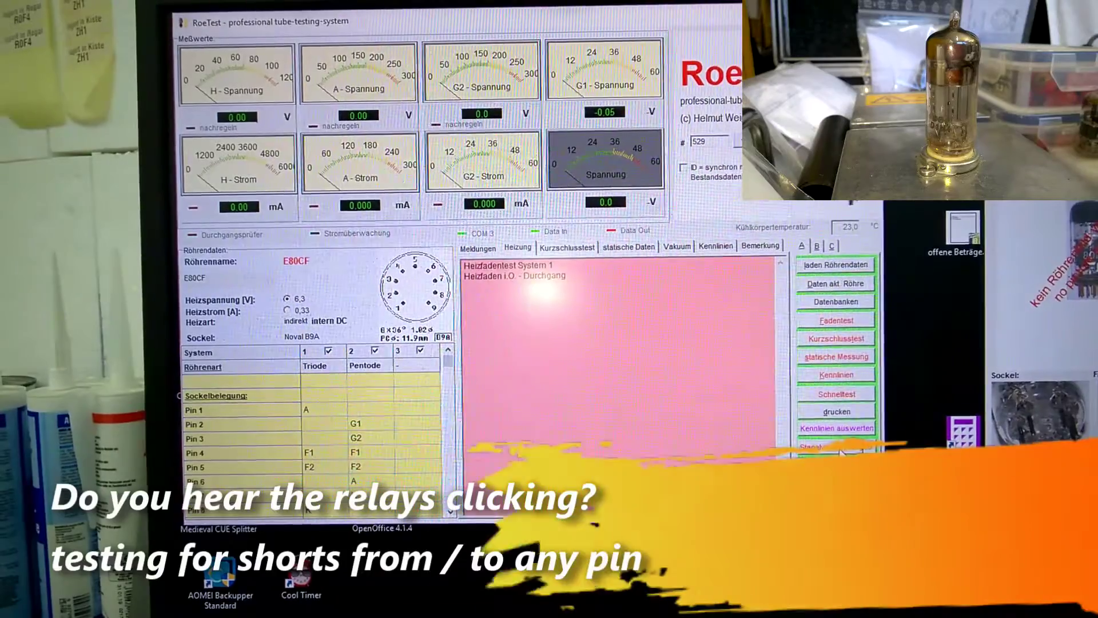
Step: Check the Kurzschlusstest results for the E80CF short-circuit test
click(839, 448)
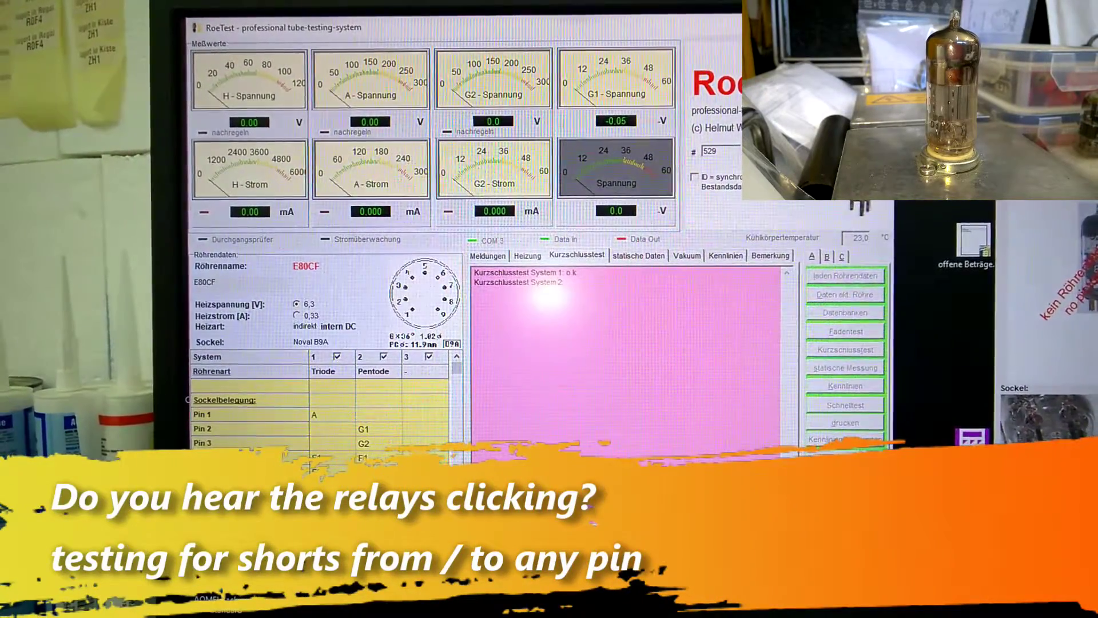